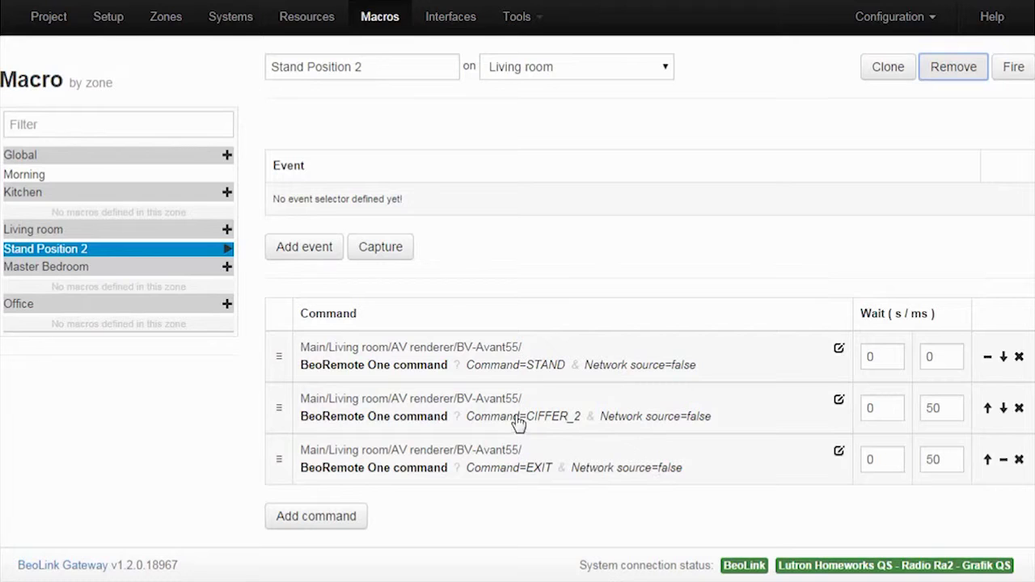
# Clear the accidental text selection in the Living room macro list.
pyautogui.moveTo(170, 307); pyautogui.dragTo(207, 245)
pyautogui.click(202, 253)
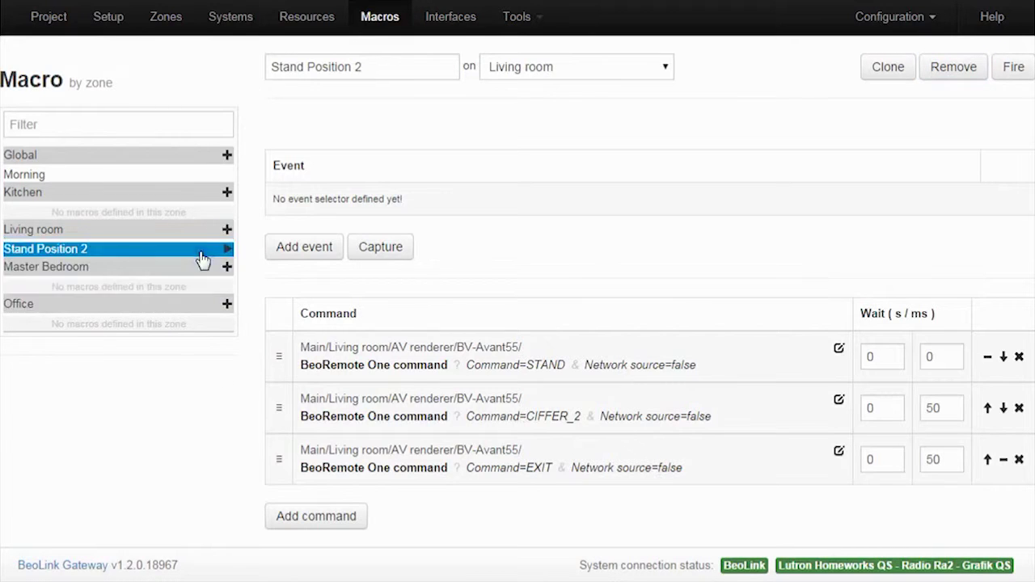
# Add a new Living room macro named 'Coming Home'.
pyautogui.click(226, 230)
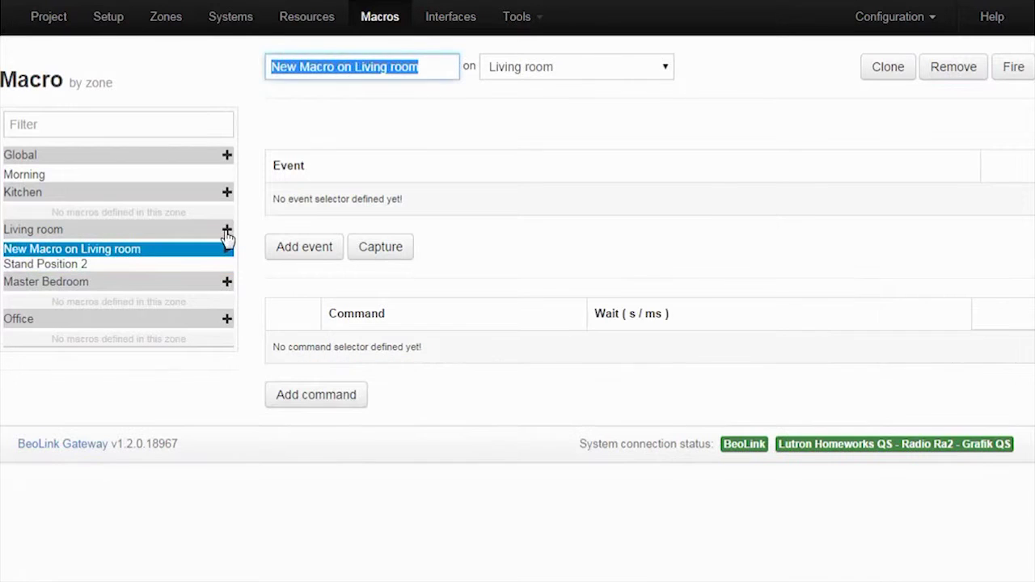
pyautogui.write('C')
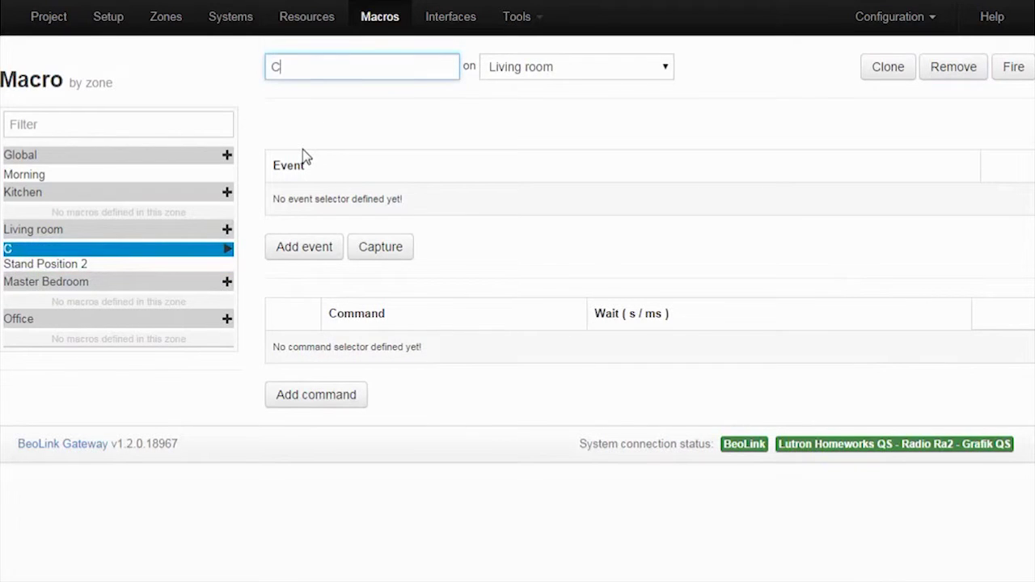
pyautogui.write('oming Home')
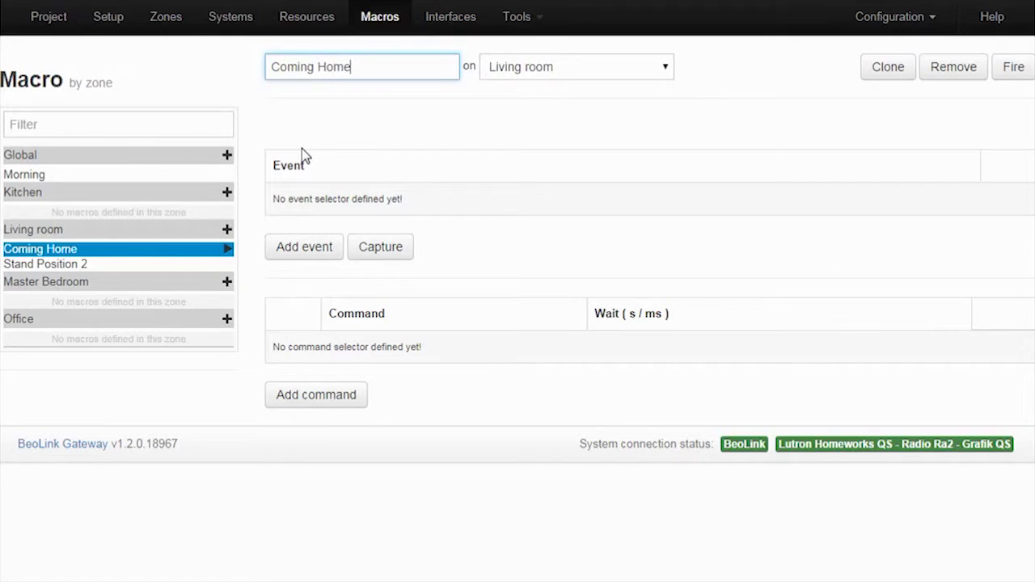
pyautogui.click(378, 127)
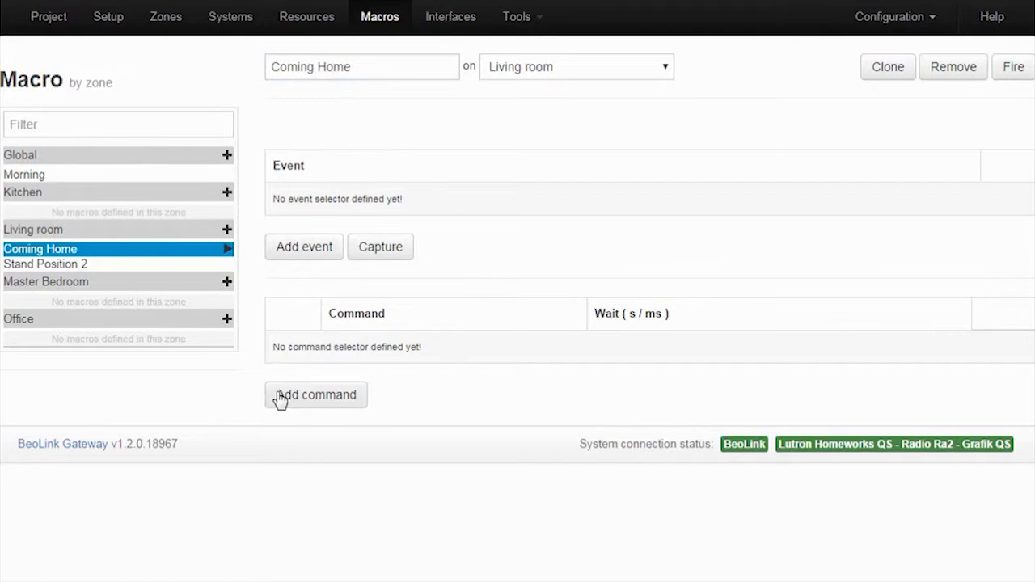
# Add a first command setting the Living room Spotlights dimmer to level 80.
pyautogui.click(316, 395)
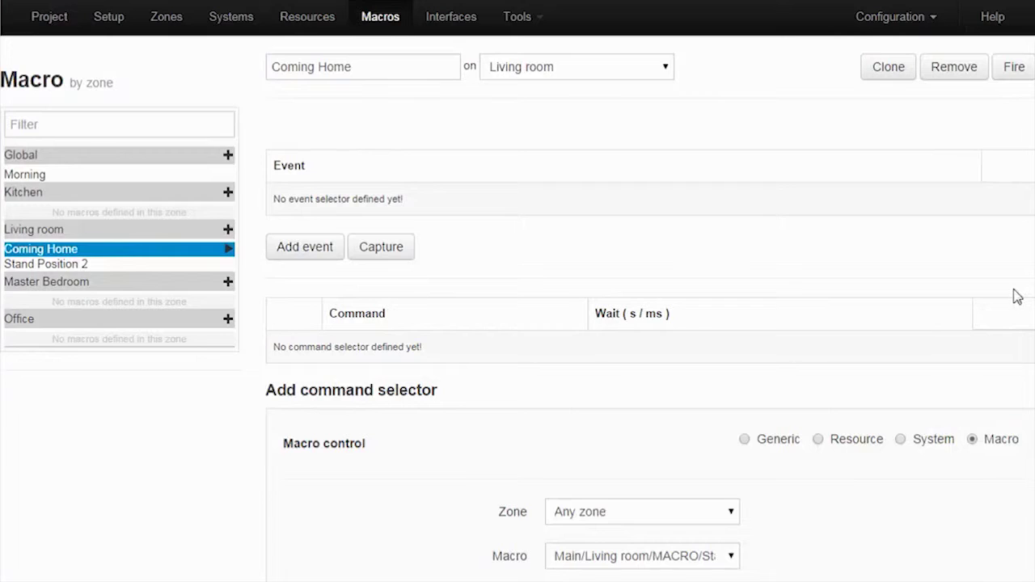
pyautogui.scroll(-2, 647, 364)
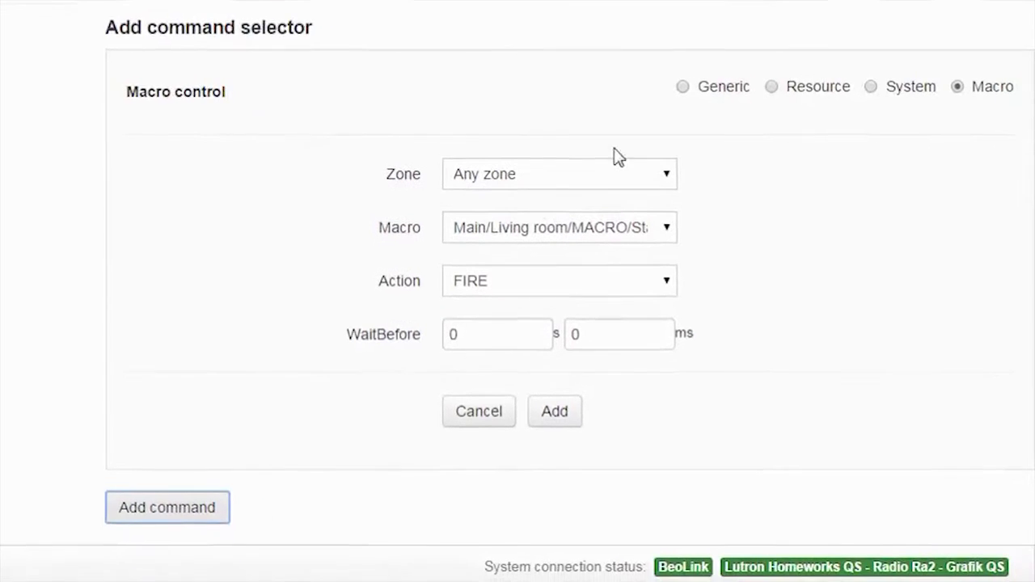
pyautogui.click(764, 38)
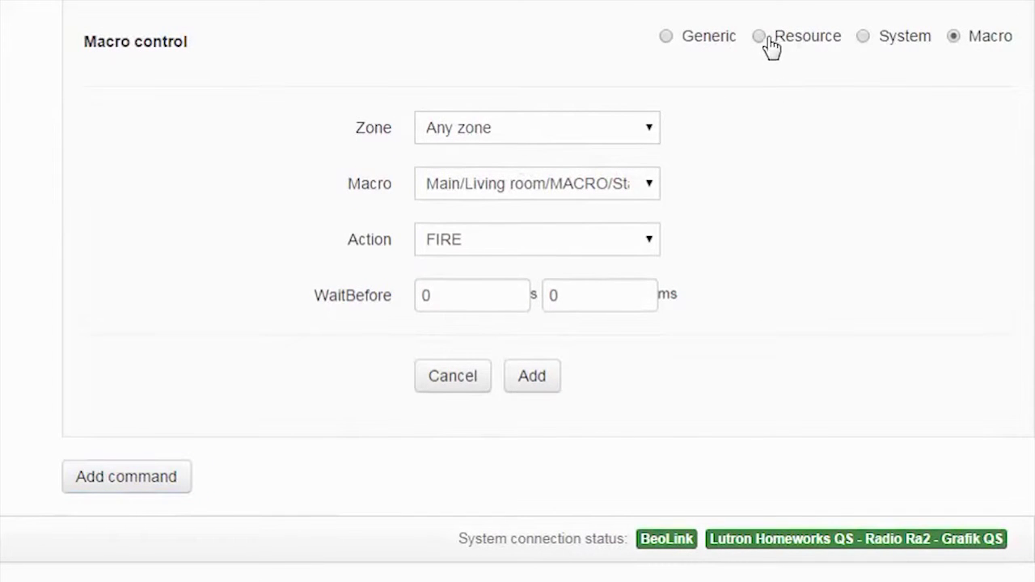
pyautogui.click(503, 243)
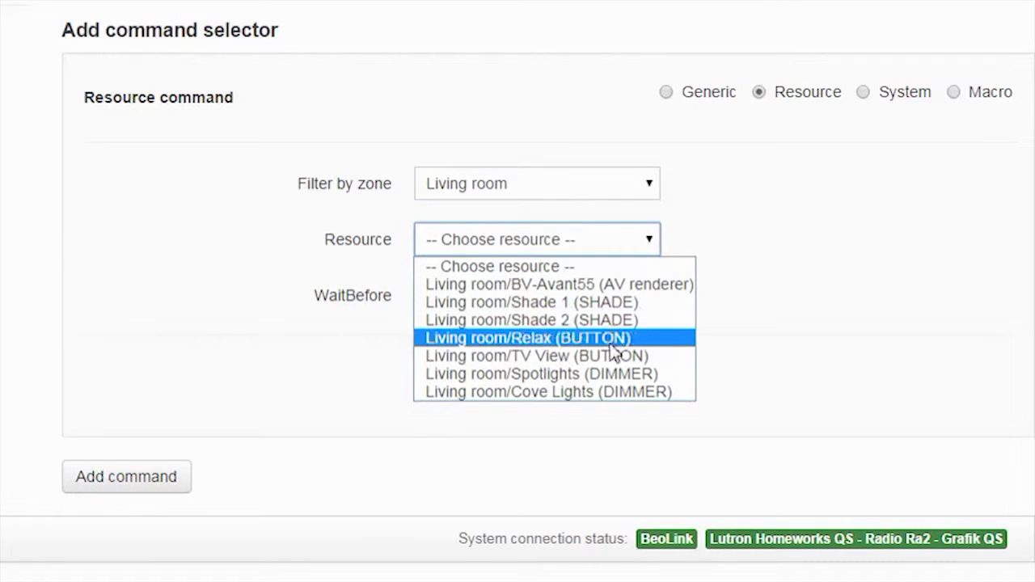
pyautogui.click(570, 374)
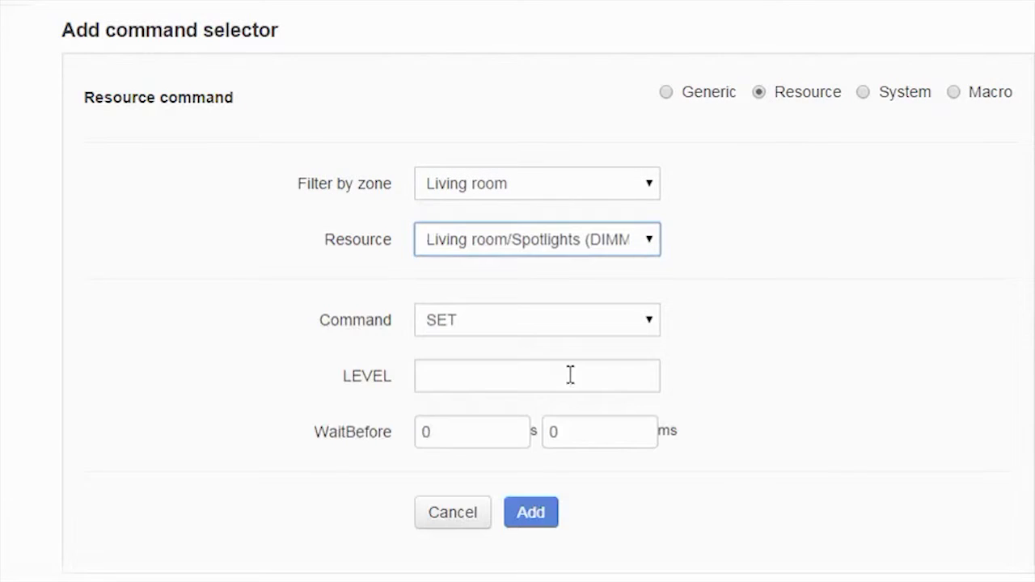
pyautogui.click(471, 380)
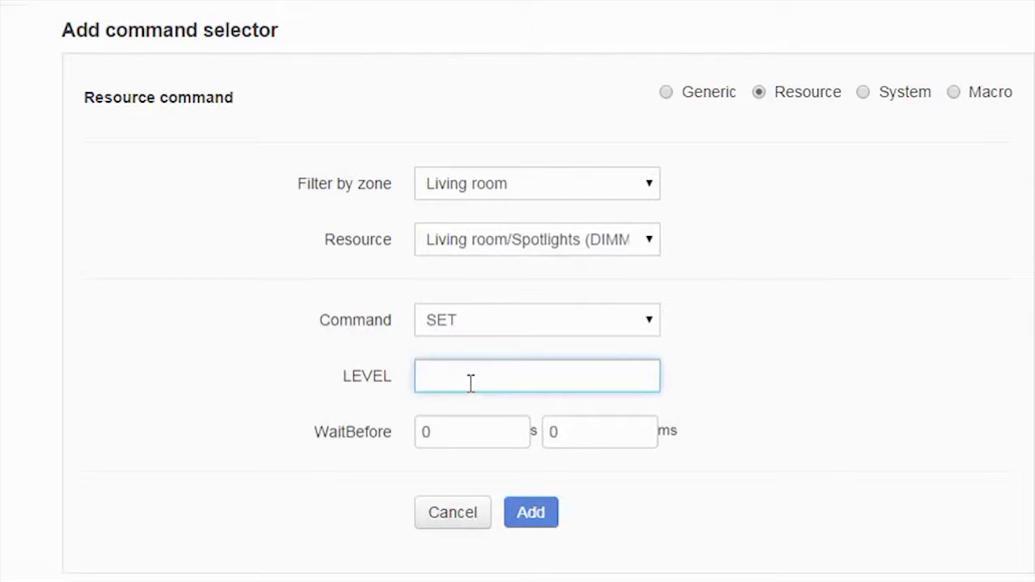
pyautogui.write('80')
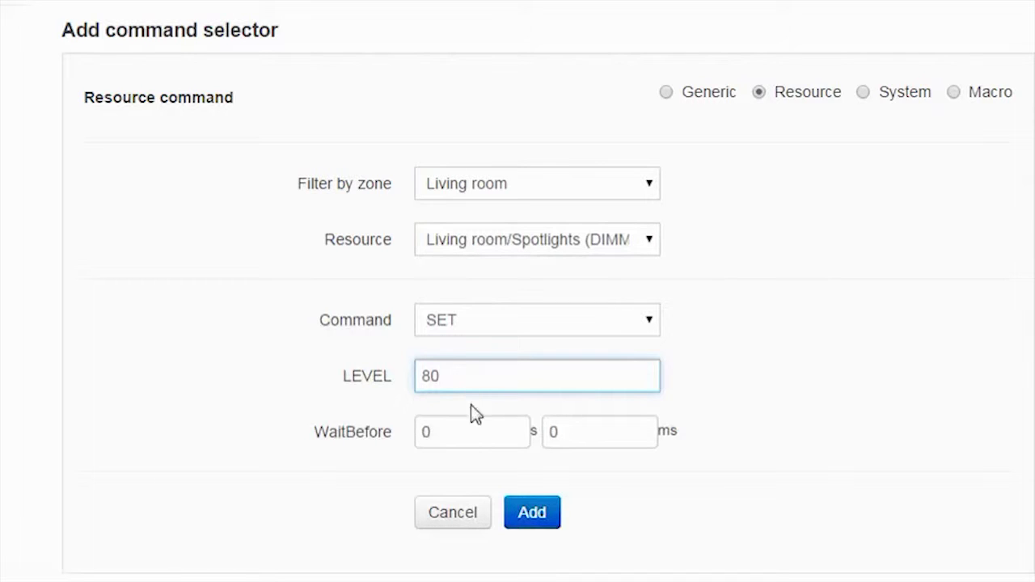
pyautogui.click(524, 515)
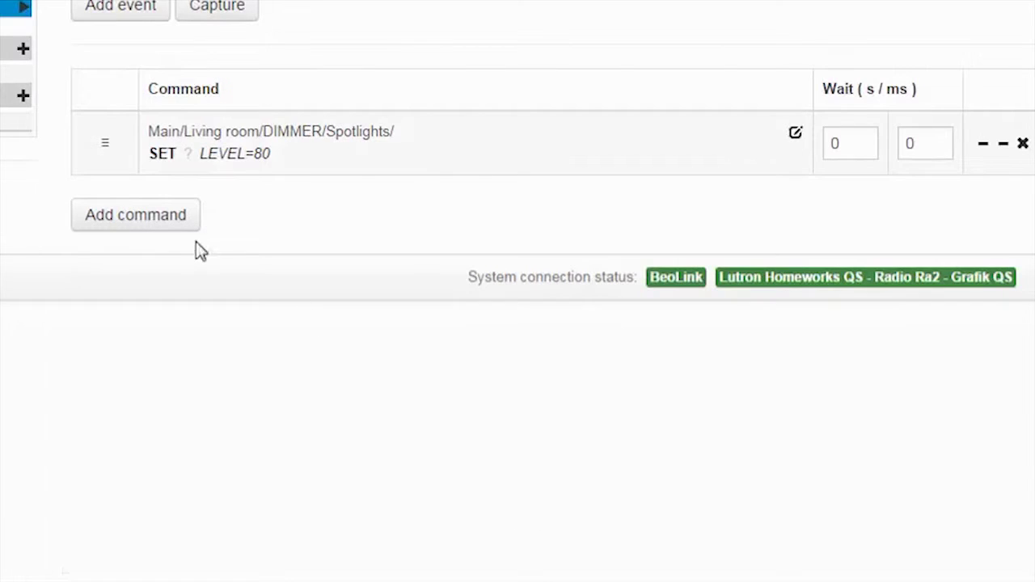
# Start a second command targeting the BV-Avant55 TV with BeoRemote One Source Selection.
pyautogui.click(126, 225)
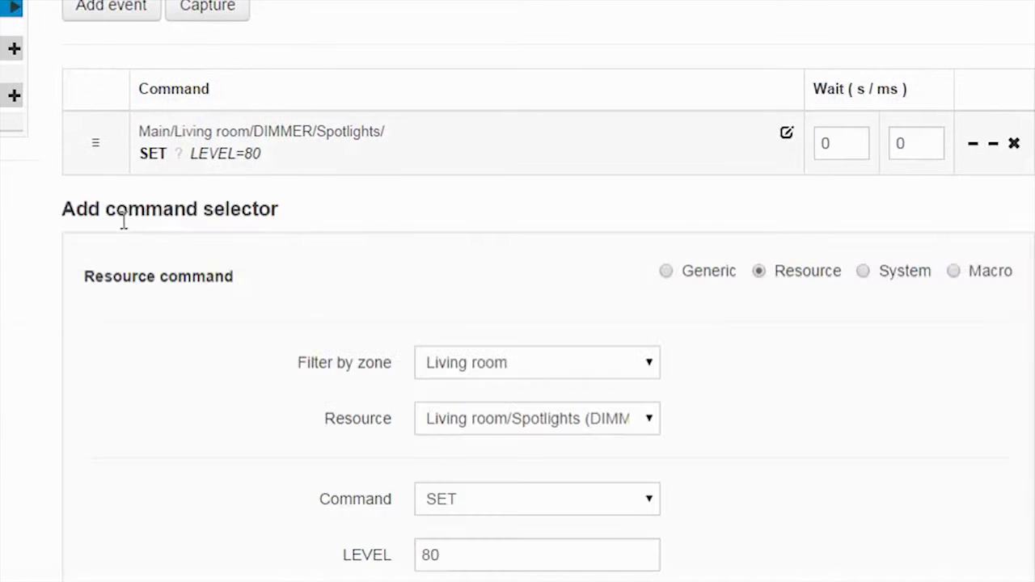
pyautogui.click(563, 434)
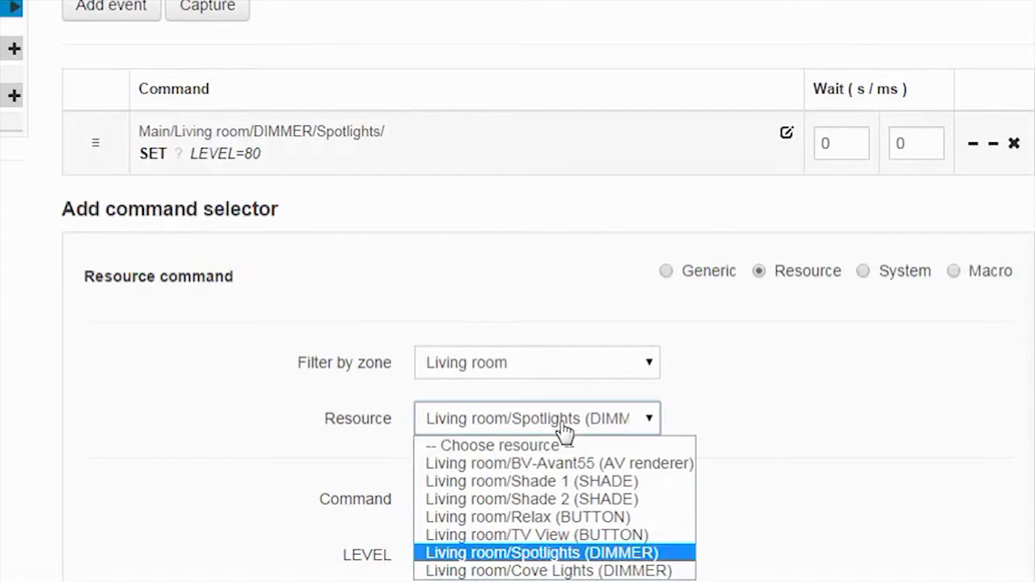
pyautogui.click(597, 463)
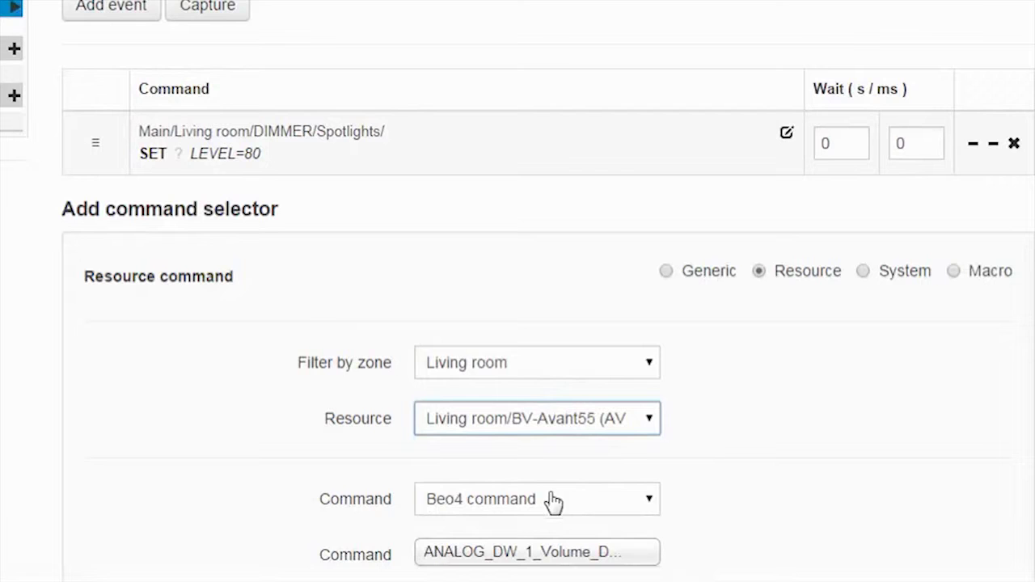
pyautogui.click(595, 511)
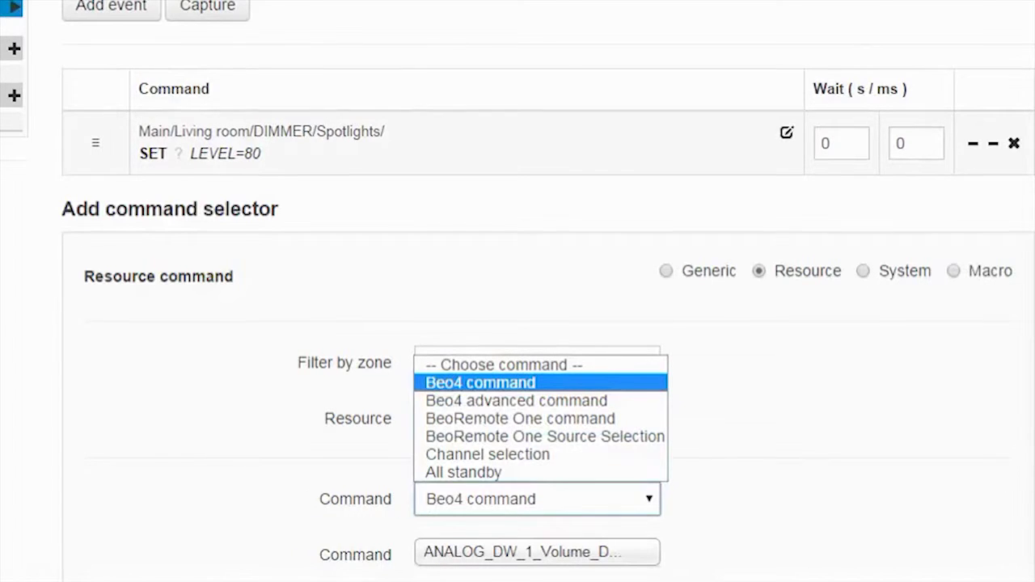
pyautogui.scroll(-5, 715, 263)
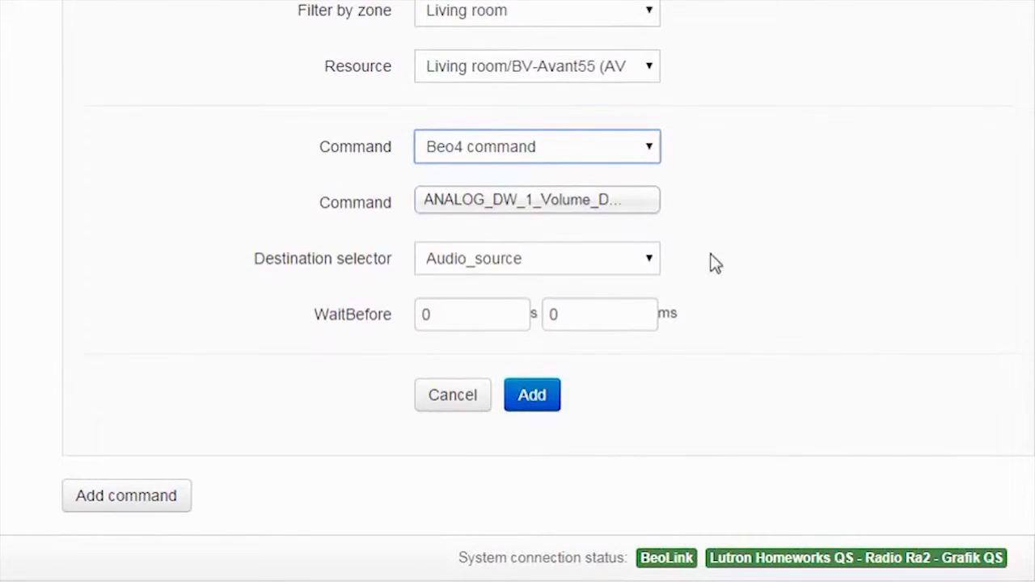
pyautogui.click(540, 152)
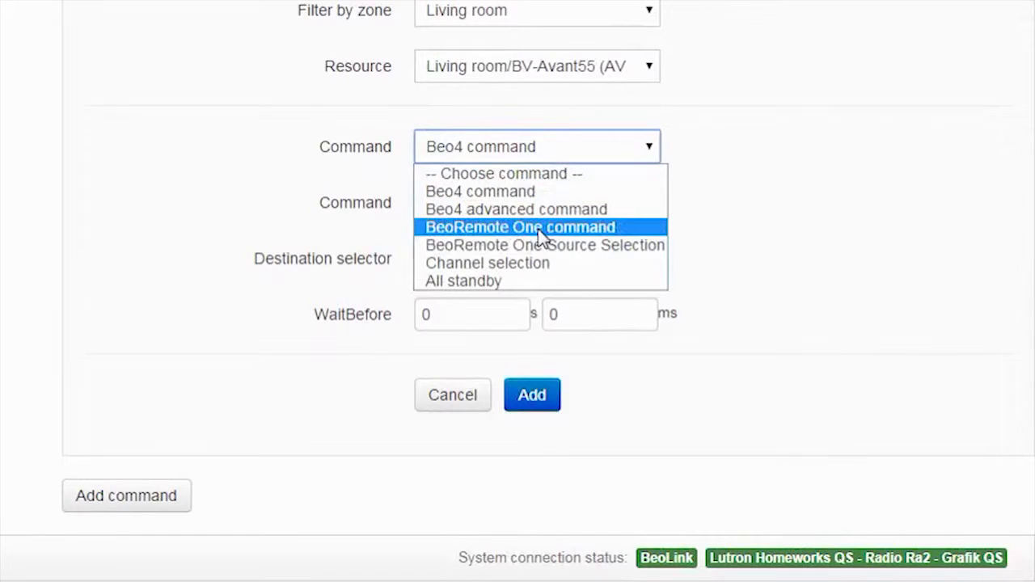
pyautogui.click(550, 249)
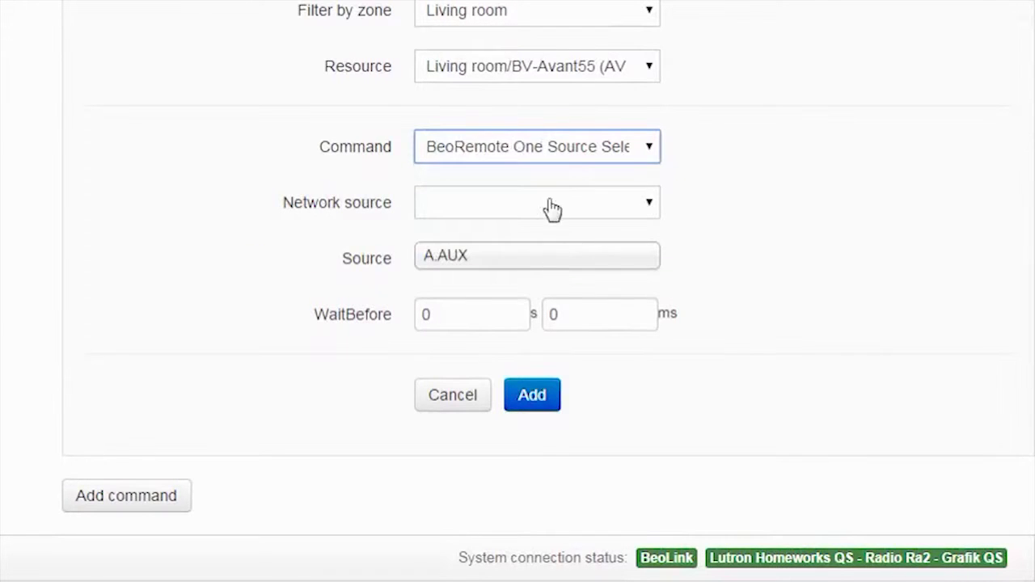
# Set network source to False and source to HDMI 1, then add the command.
pyautogui.click(511, 204)
pyautogui.click(514, 251)
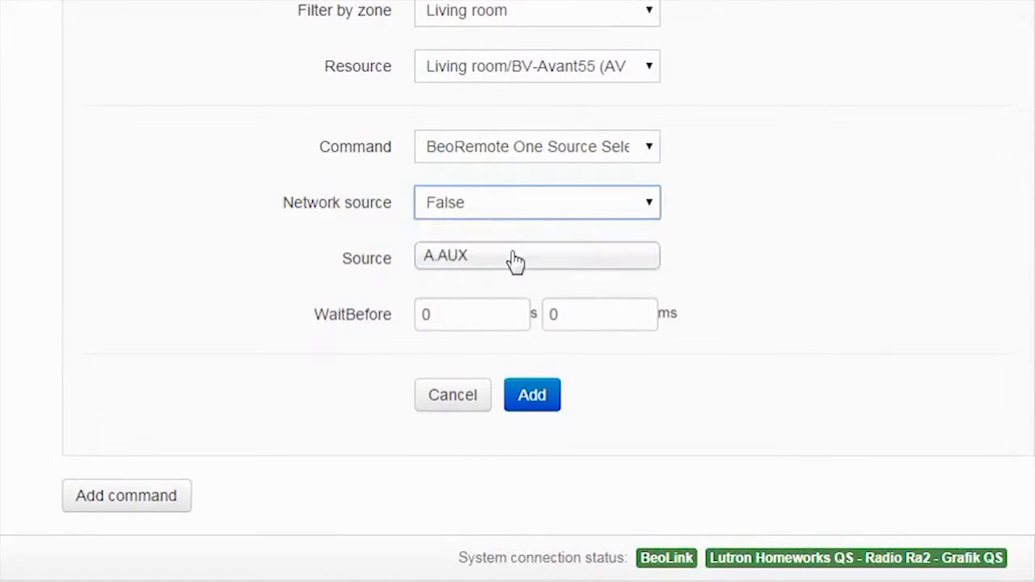
pyautogui.click(499, 263)
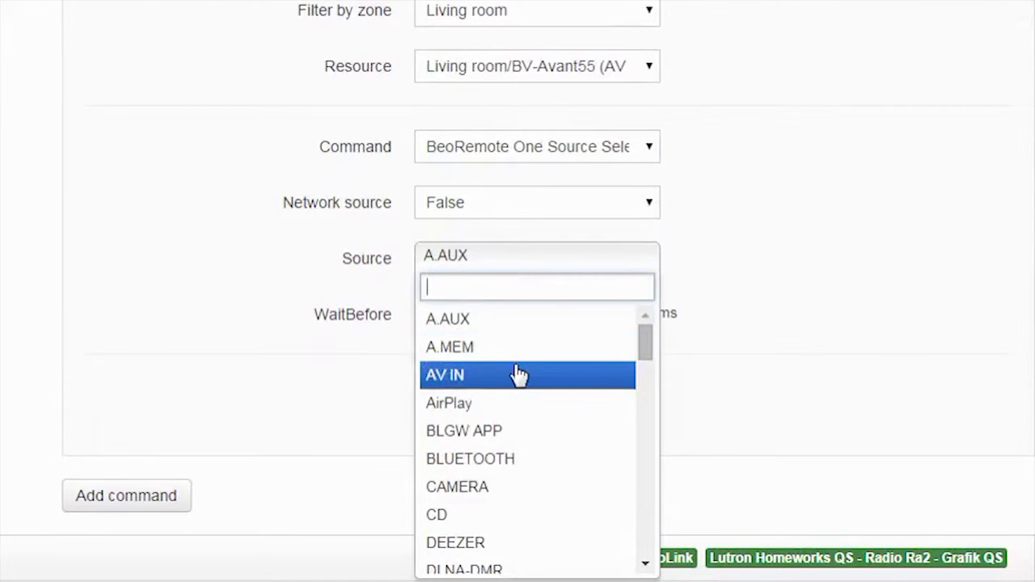
pyautogui.write('HDMI')
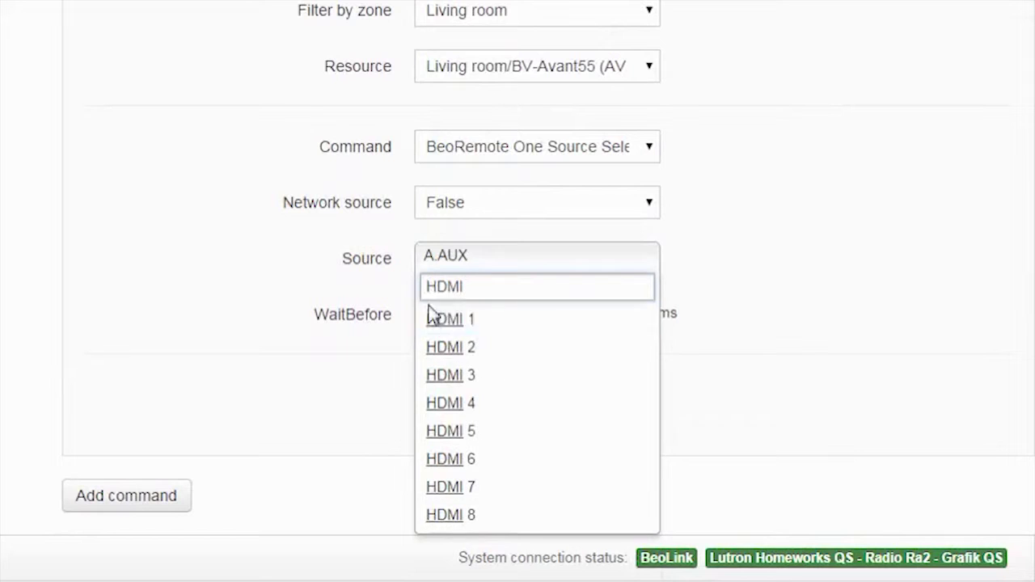
pyautogui.click(443, 323)
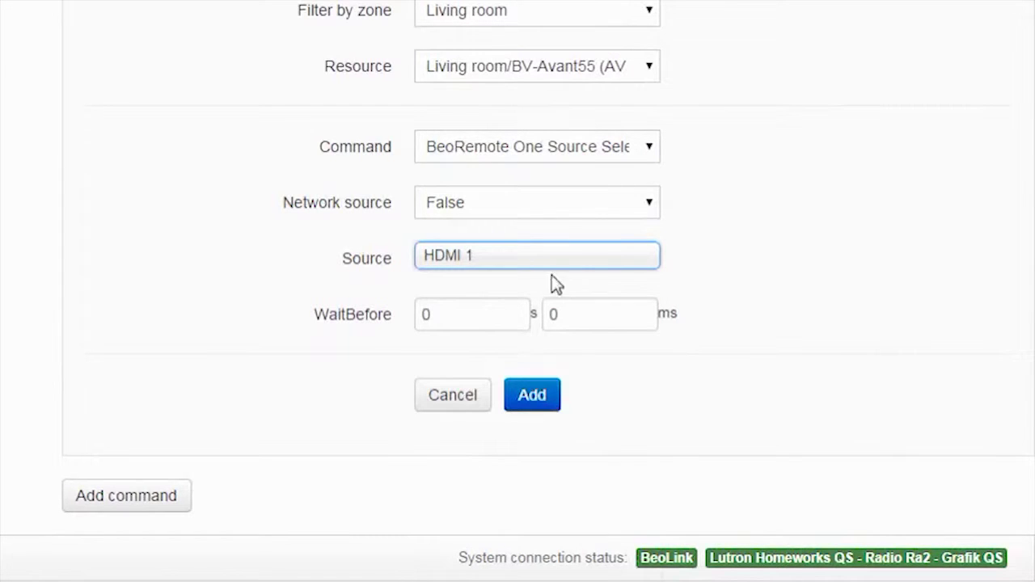
pyautogui.click(540, 404)
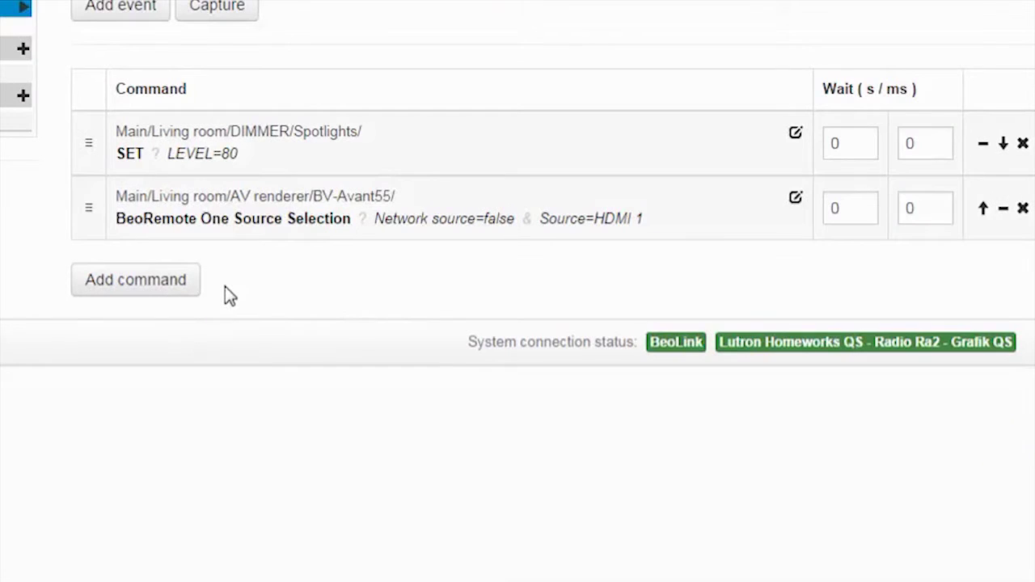
# Add a third command that fires the Living room Stand Position 2 macro.
pyautogui.click(150, 292)
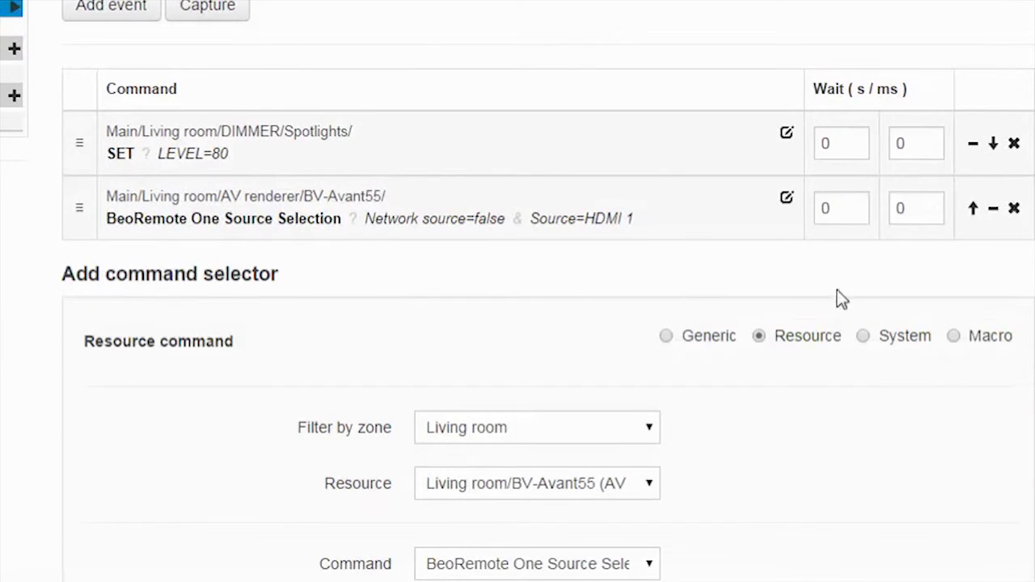
pyautogui.click(954, 338)
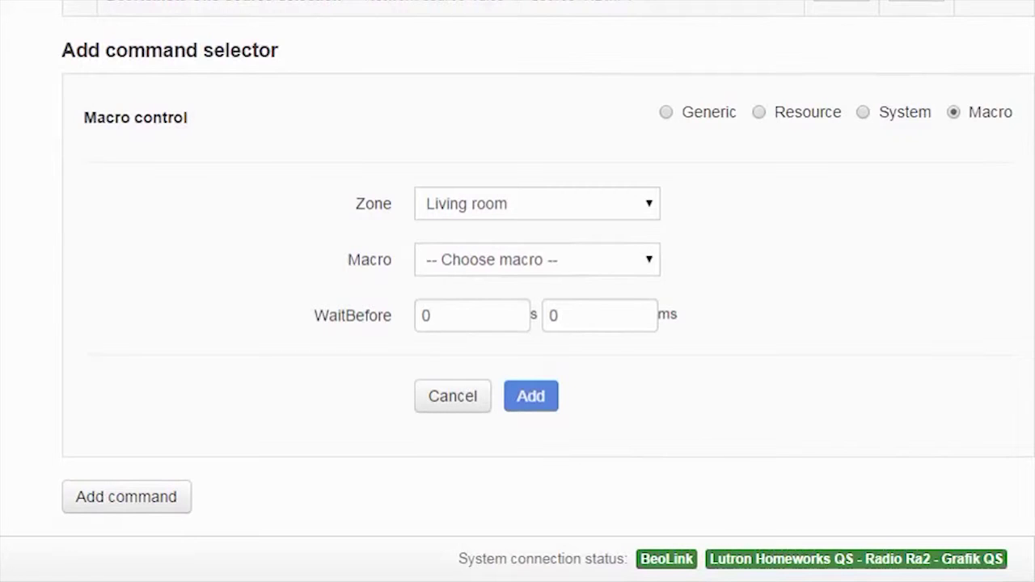
pyautogui.click(487, 258)
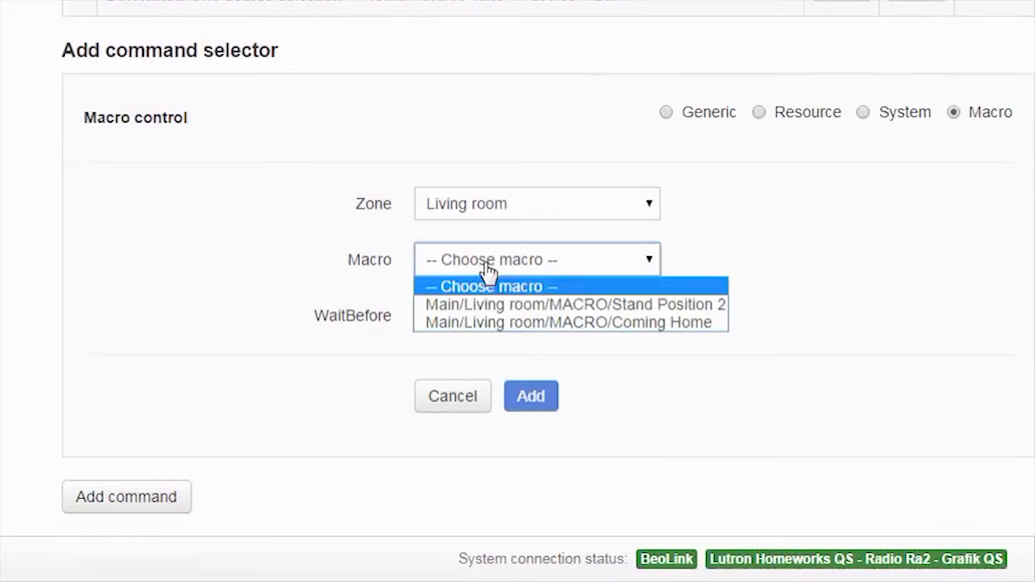
pyautogui.click(524, 308)
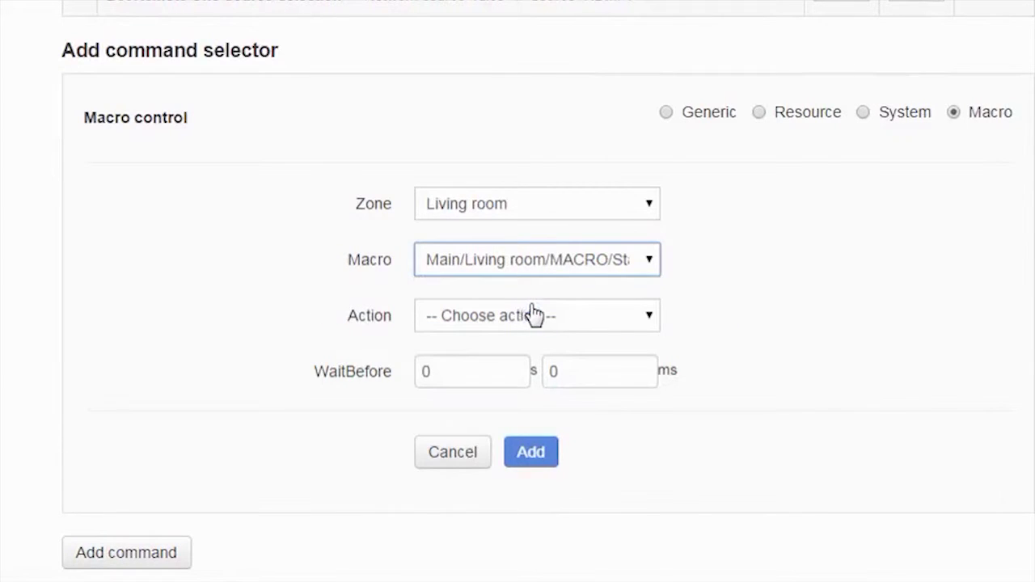
pyautogui.click(547, 326)
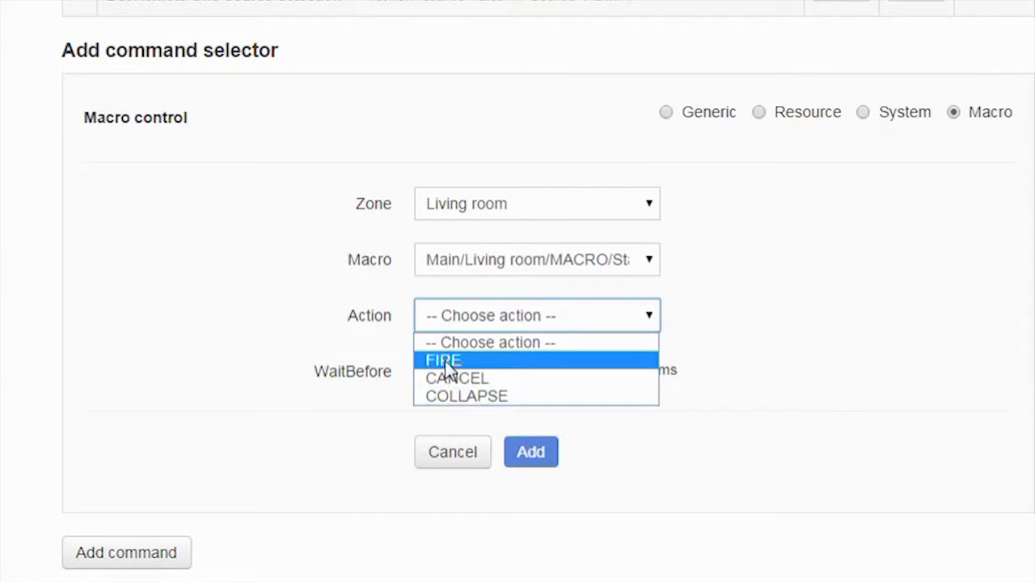
pyautogui.click(445, 361)
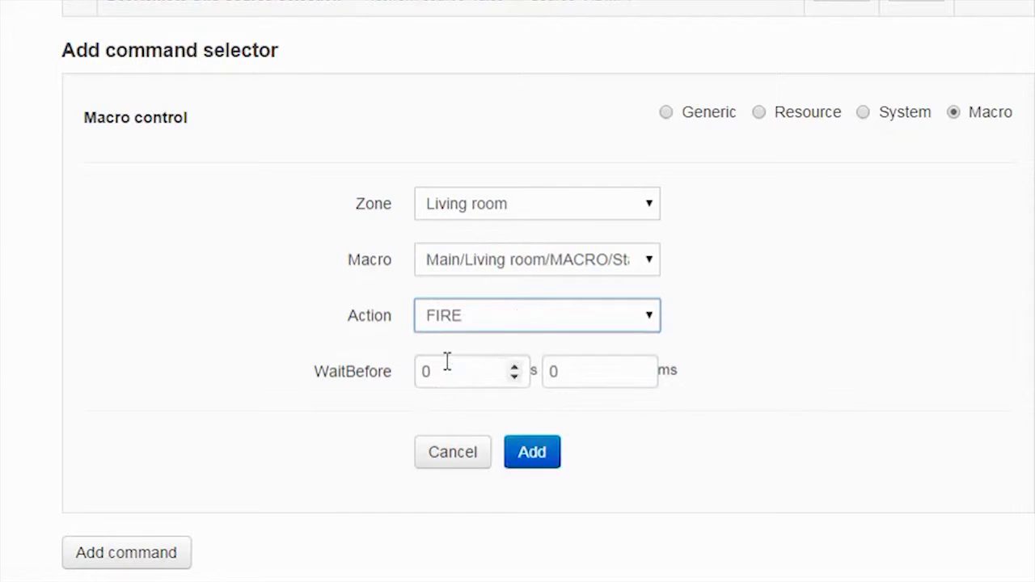
pyautogui.click(527, 467)
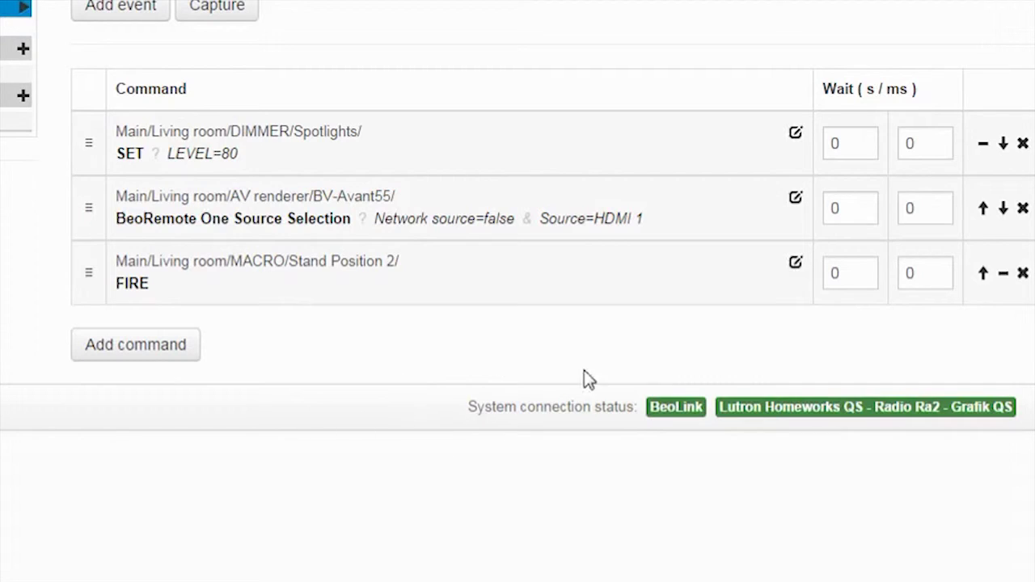
# Set a 20-second wait on the FIRE Stand Position 2 command.
pyautogui.click(873, 272)
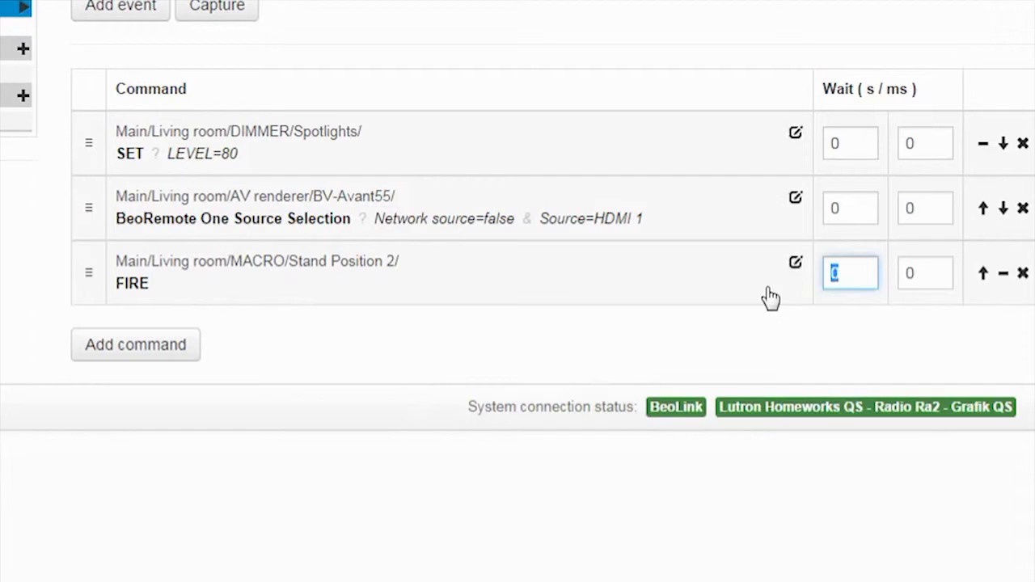
pyautogui.write('20')
pyautogui.click(717, 353)
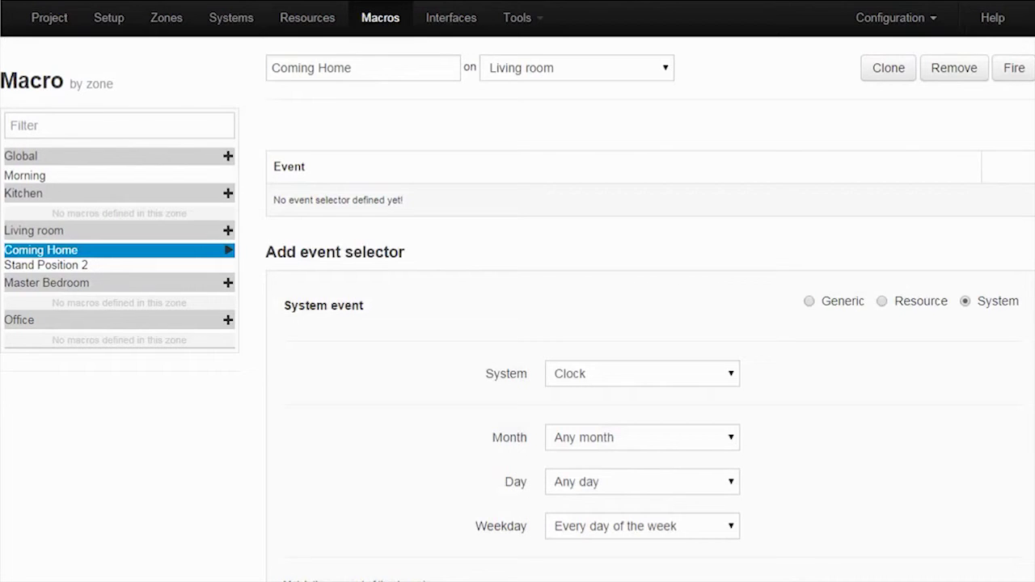
# Add a trigger event: PRESS on the Living room TV View button.
pyautogui.scroll(-1, 518, 323)
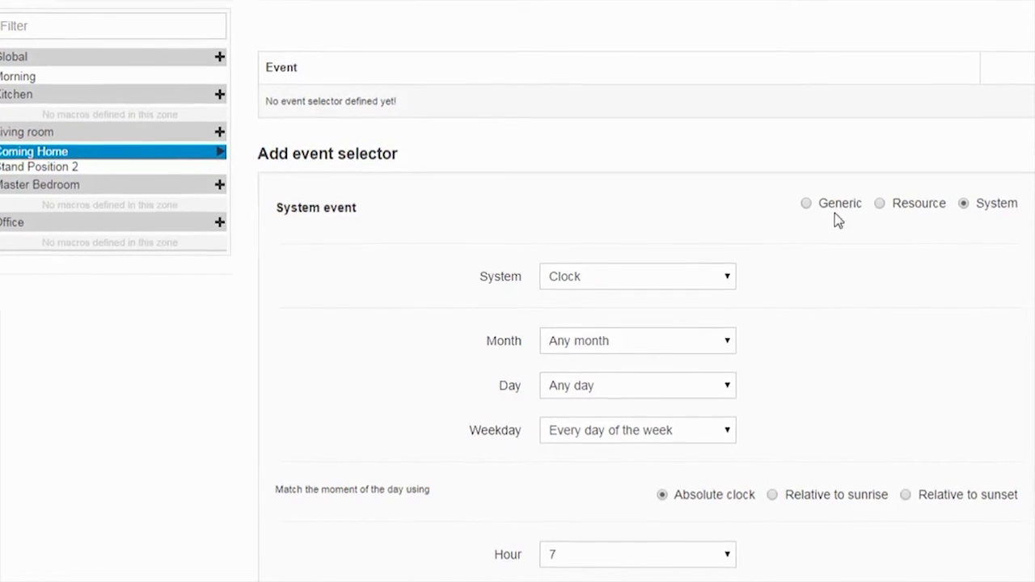
pyautogui.click(910, 208)
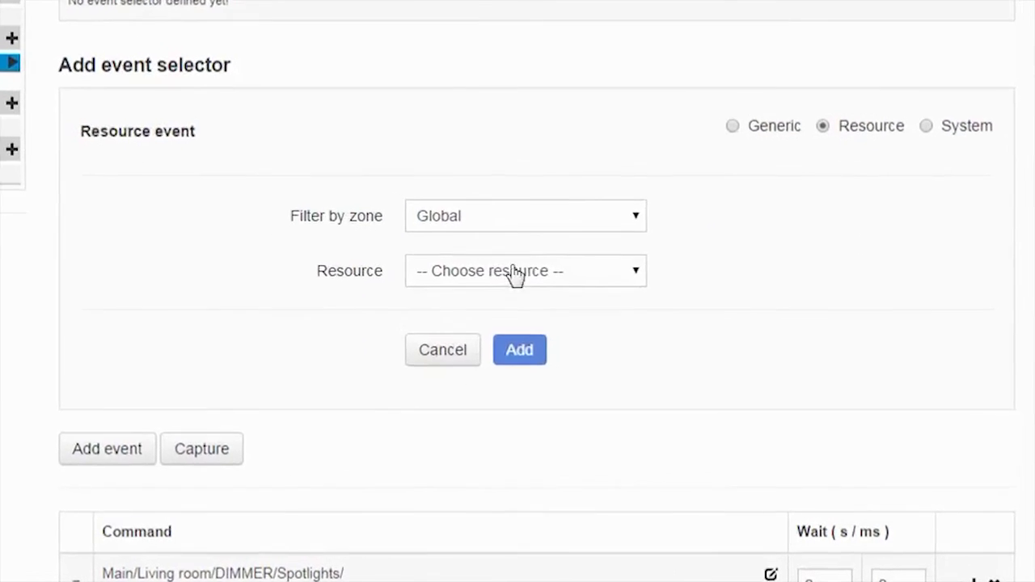
pyautogui.click(430, 211)
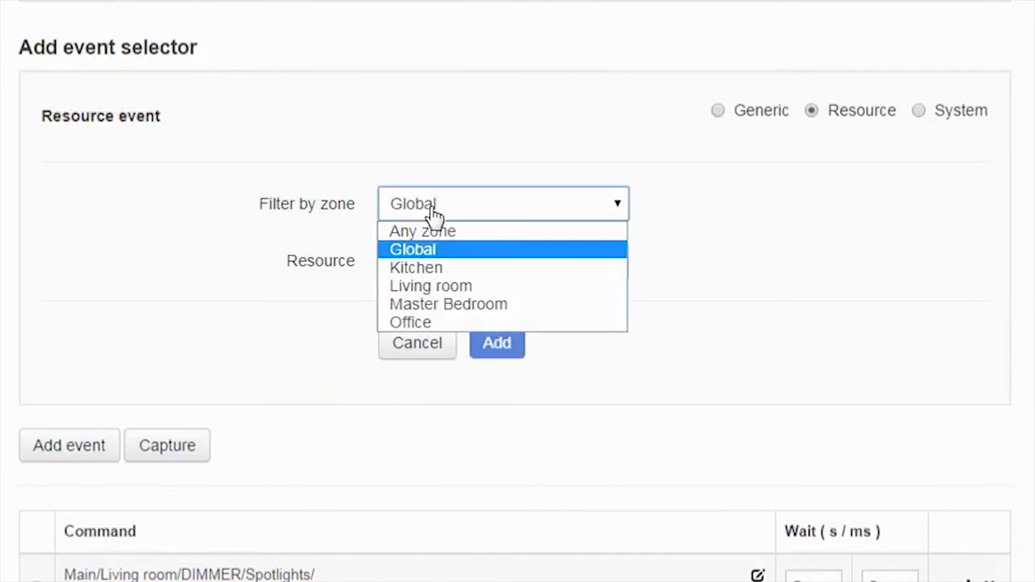
pyautogui.click(455, 285)
pyautogui.click(467, 262)
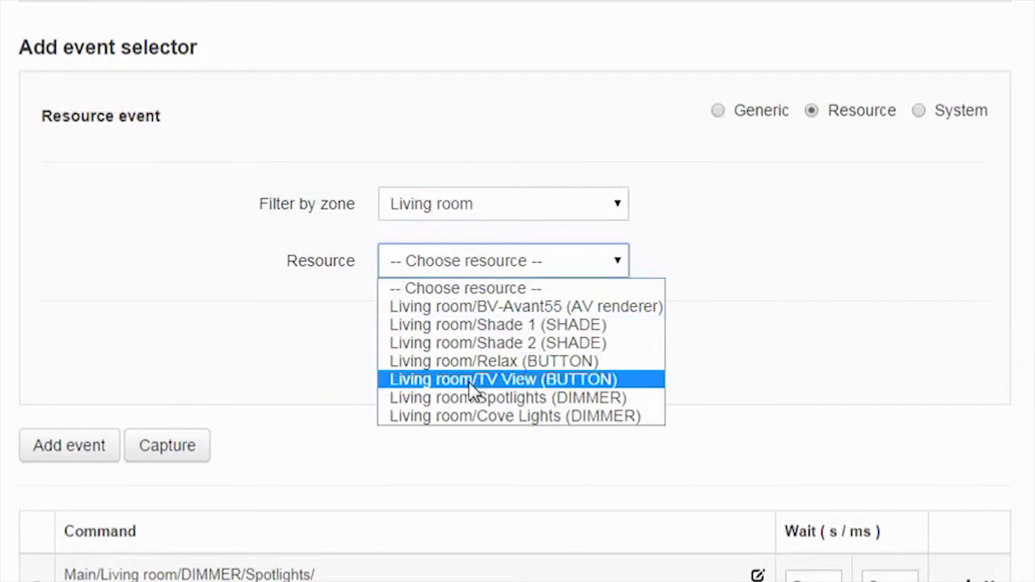
pyautogui.click(571, 386)
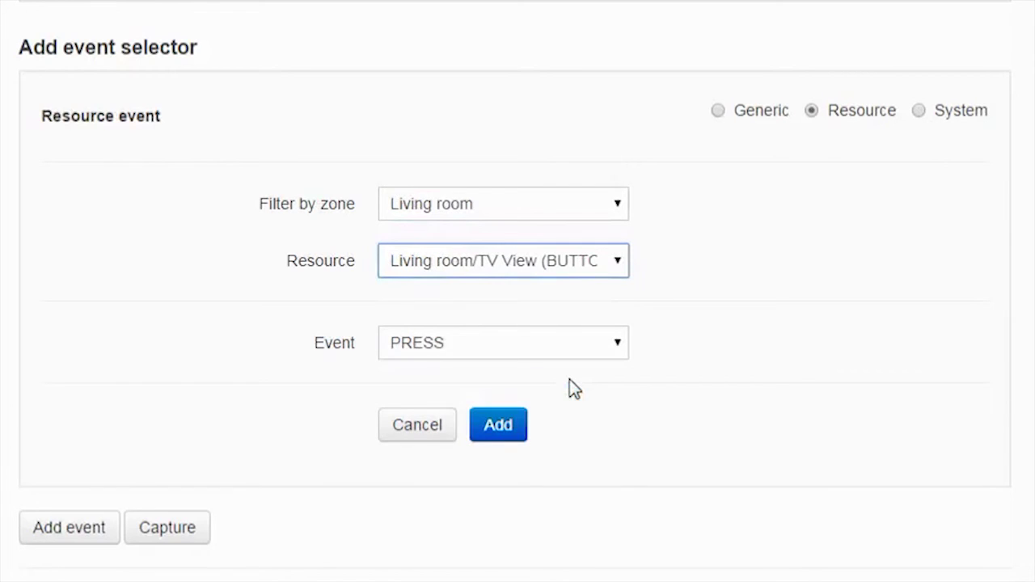
pyautogui.click(445, 354)
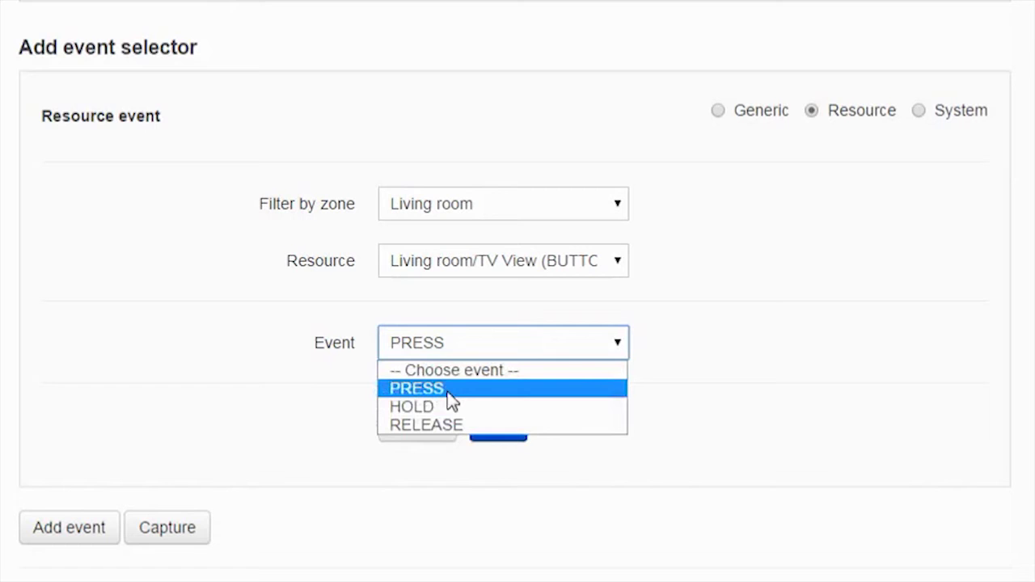
pyautogui.click(447, 389)
pyautogui.click(494, 428)
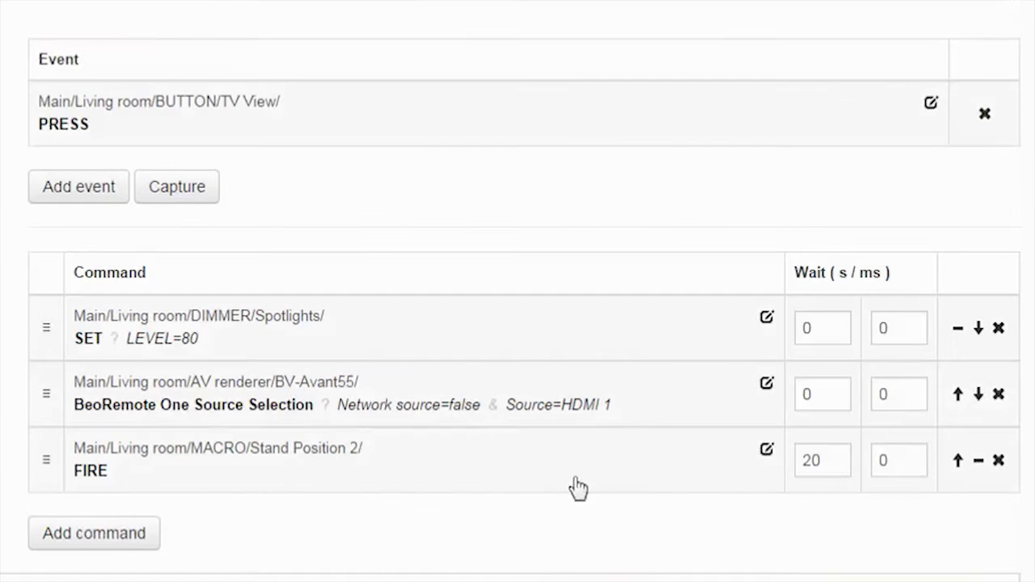